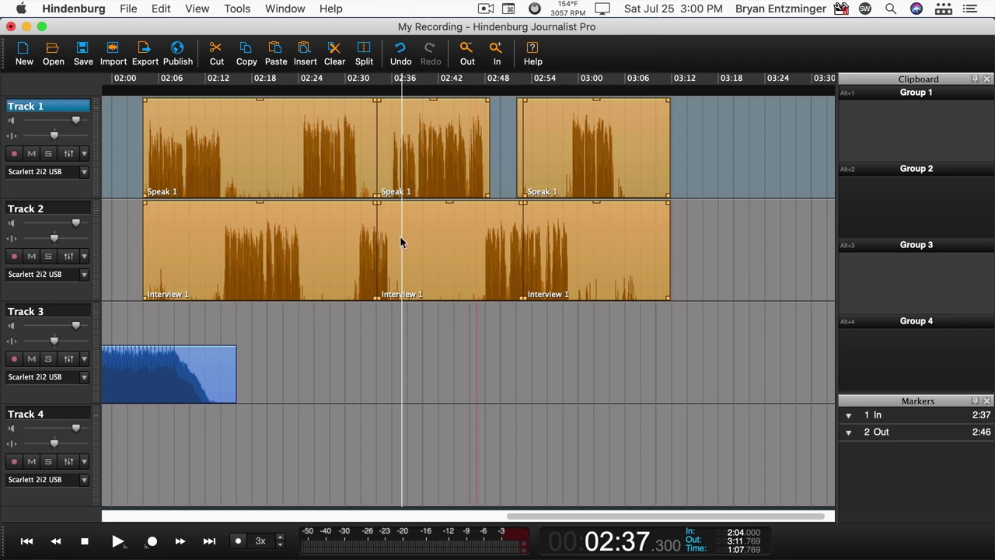
- Create a new Libsyn publish target named My Libsyn
left_click(177, 52)
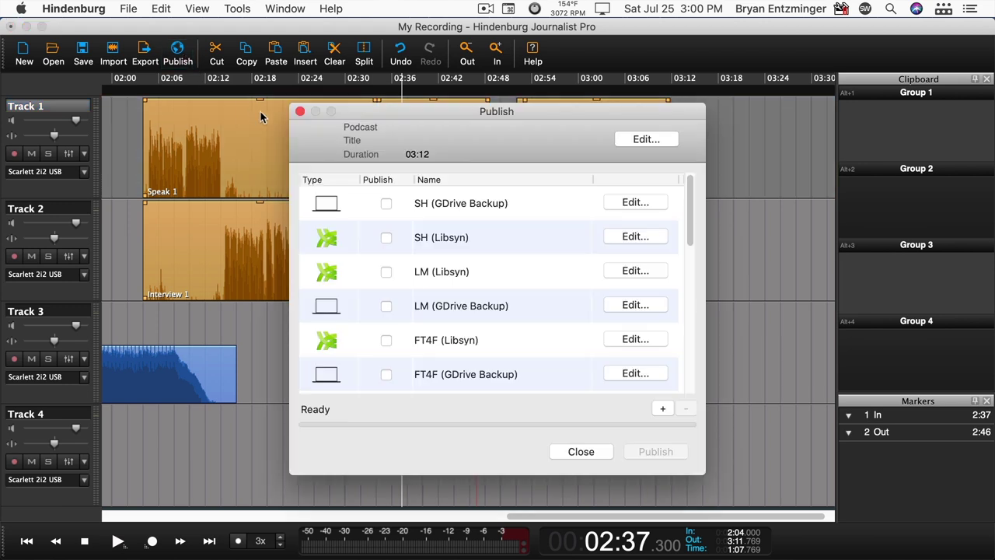
left_click(662, 409)
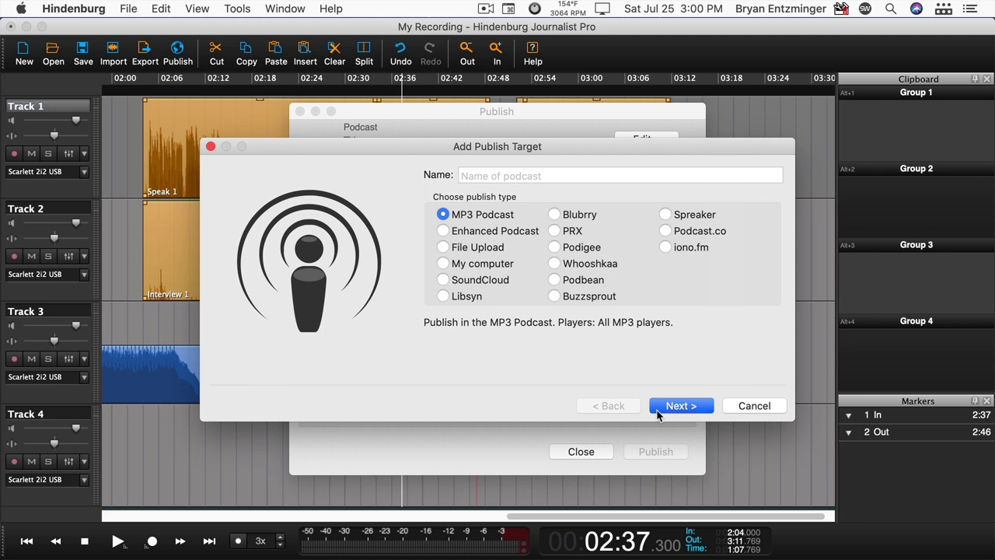
left_click(504, 177)
type("My Libsyn")
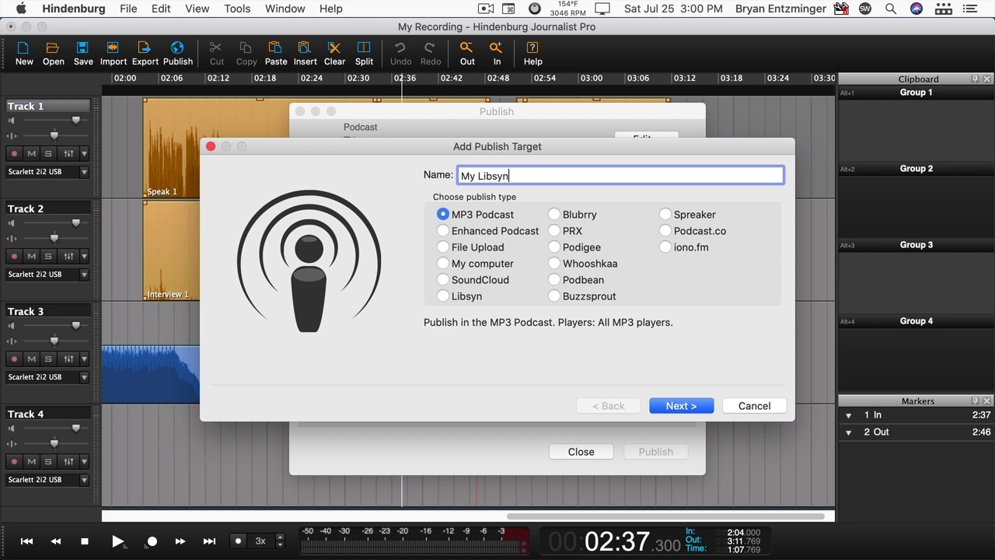
left_click(476, 296)
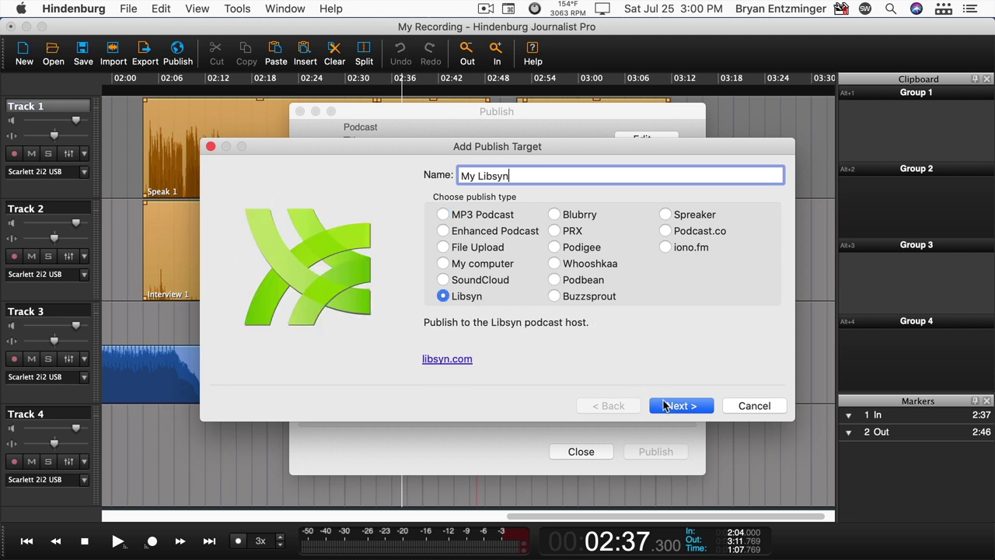
left_click(665, 405)
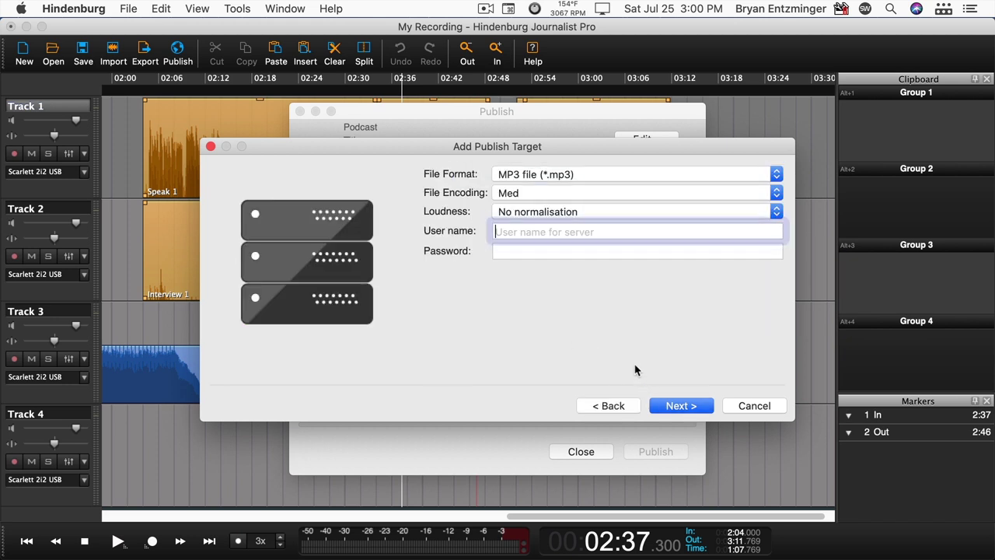
- Set the Libsyn target's export to MP3, Med encoding, -16 LUFS loudness
left_click(549, 175)
left_click(551, 177)
left_click(551, 192)
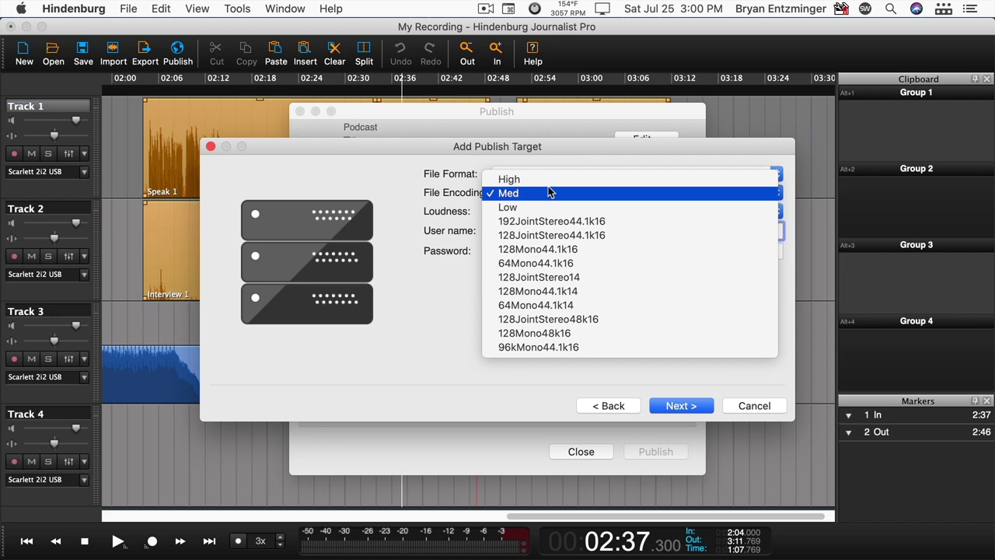
left_click(549, 193)
left_click(550, 212)
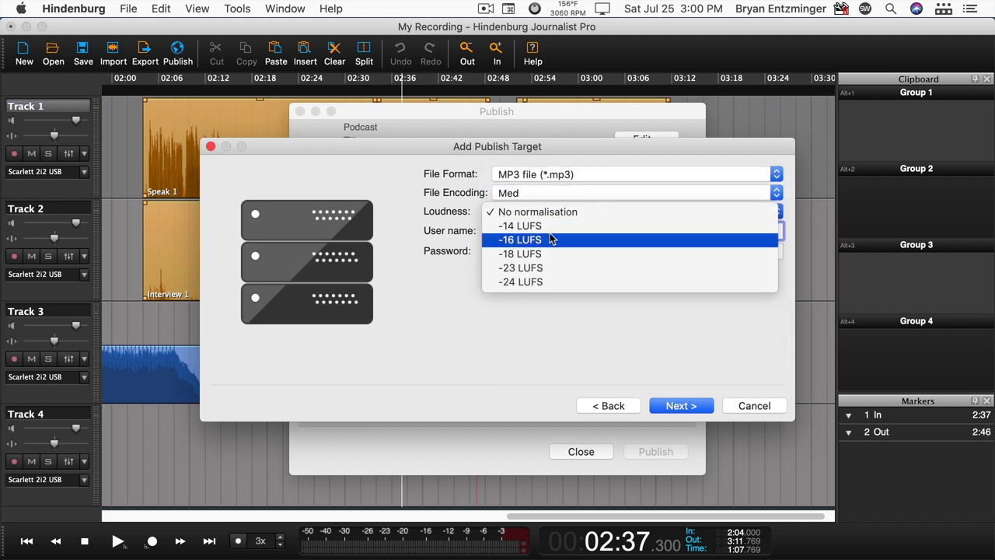
left_click(550, 240)
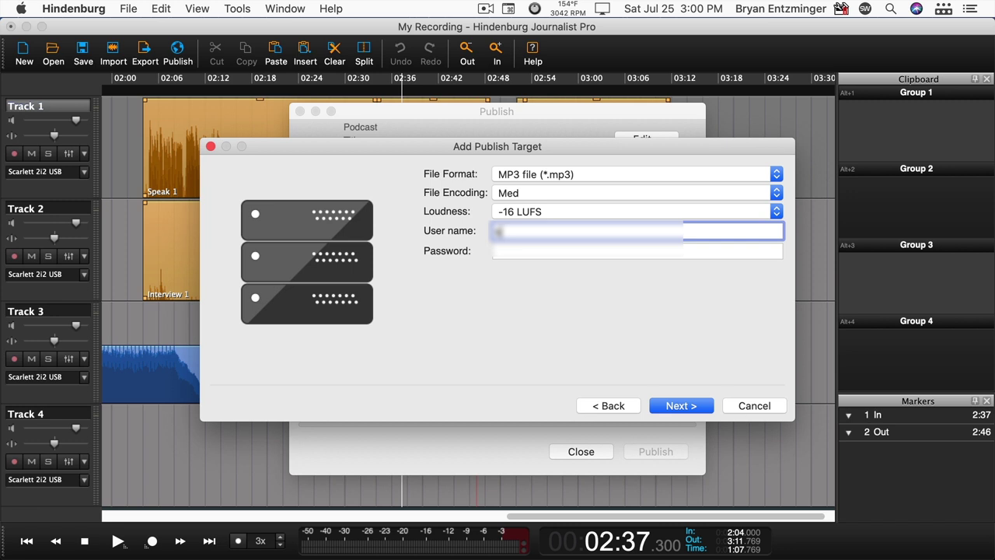
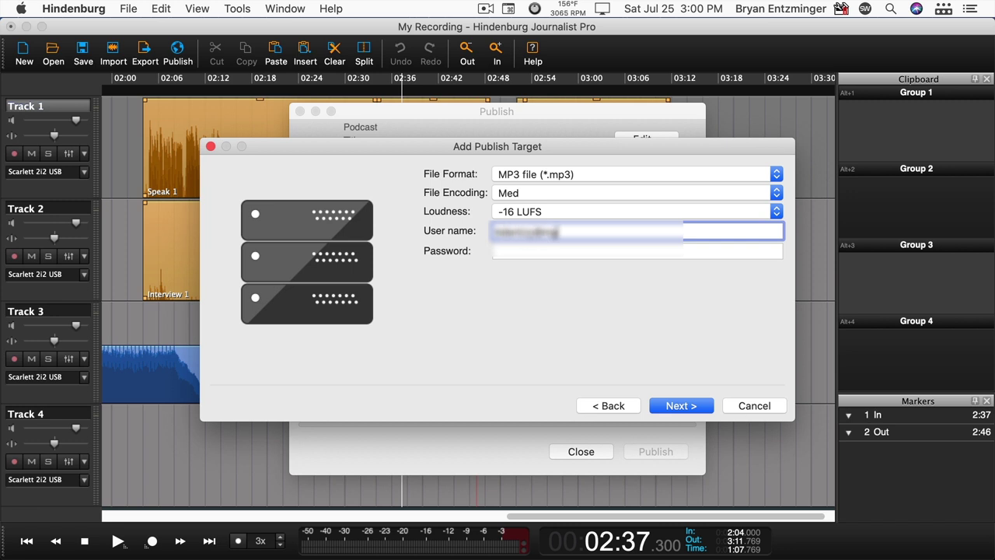
- Enter the Libsyn account e-mail and password, choose the 1000 Podcasters show, and finish
key("Tab")
key("super+v")
left_click(680, 406)
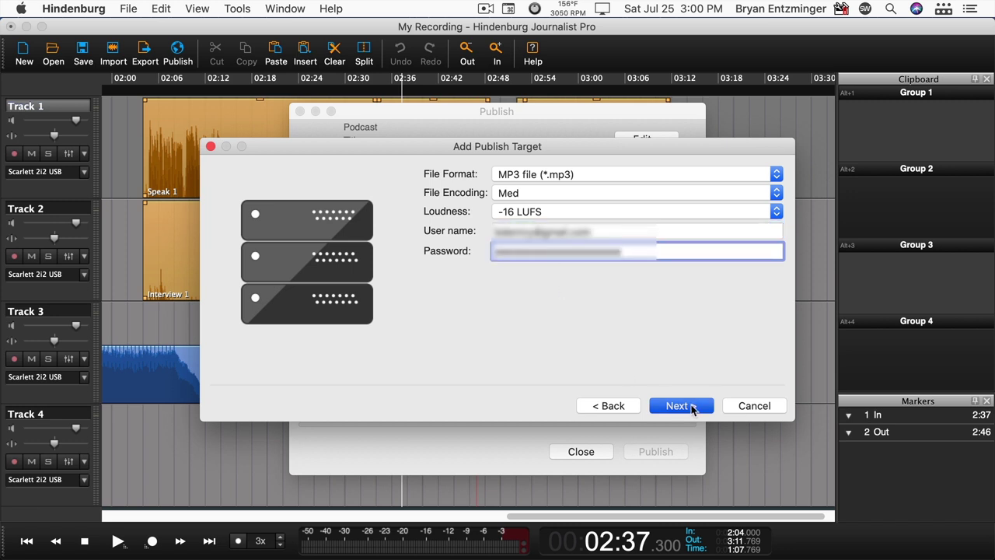
left_click(550, 174)
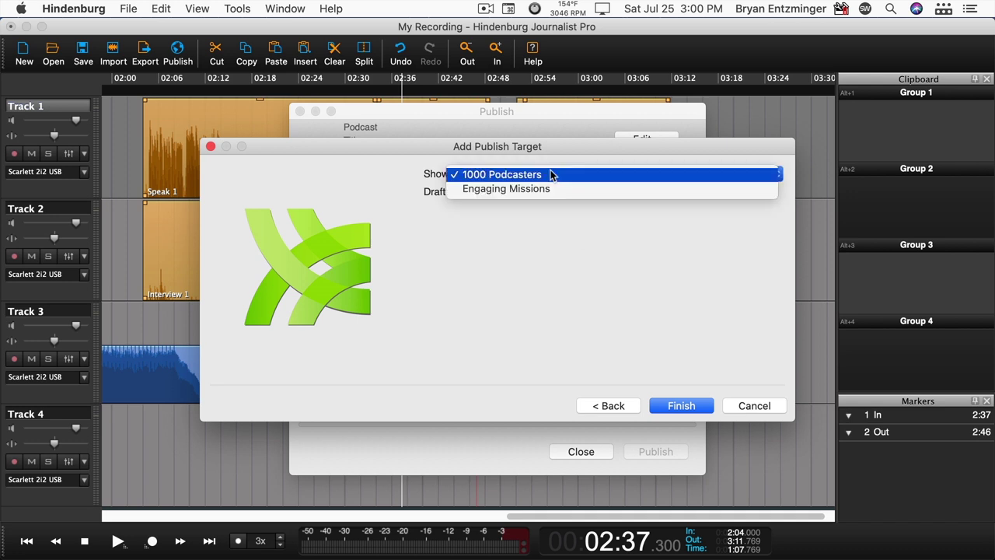
left_click(551, 173)
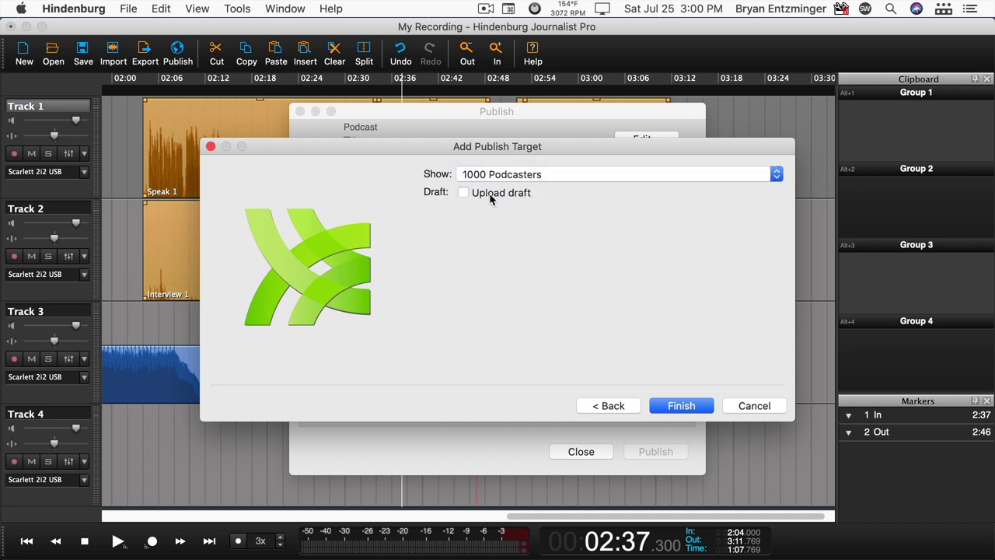
left_click(687, 411)
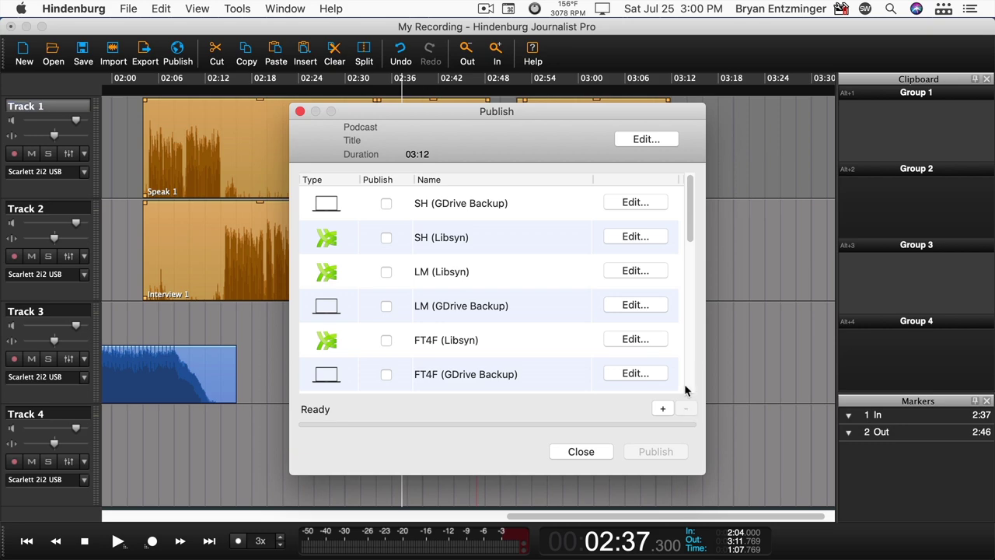
- Scroll the publish targets list to confirm My Libsyn is there, then close the Publish window
left_click_drag(689, 204, 698, 377)
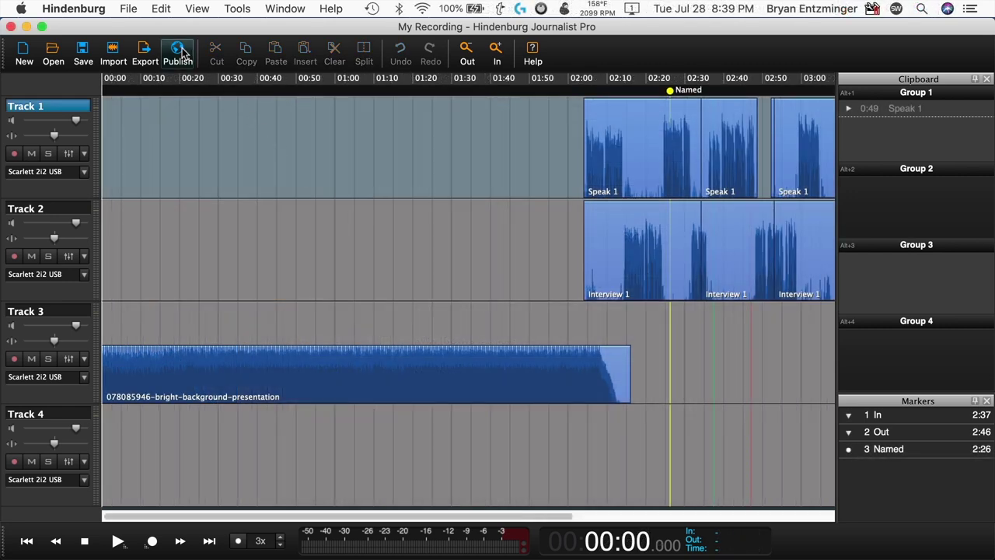
left_click(178, 53)
- Create a new publish target named My Computer that saves to this computer
left_click(663, 409)
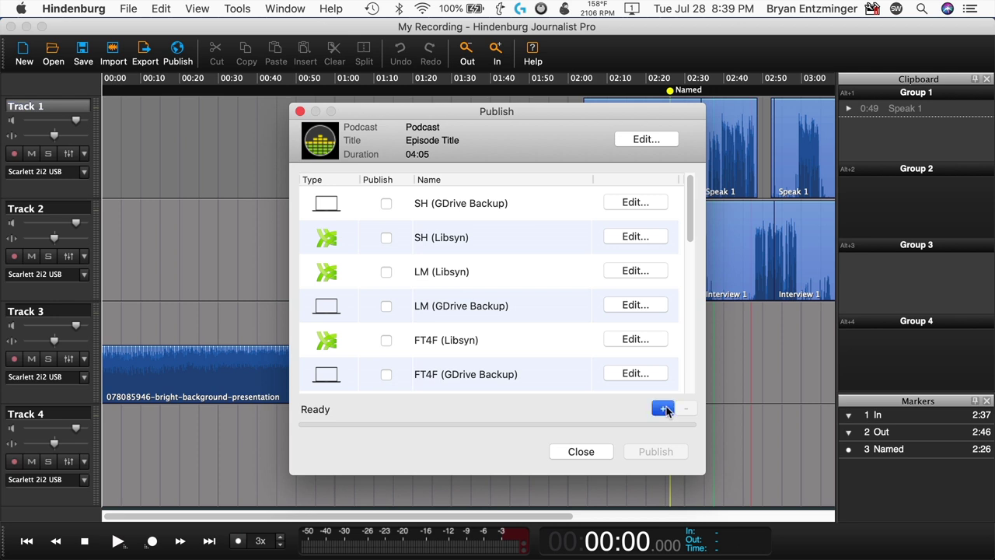
left_click(496, 175)
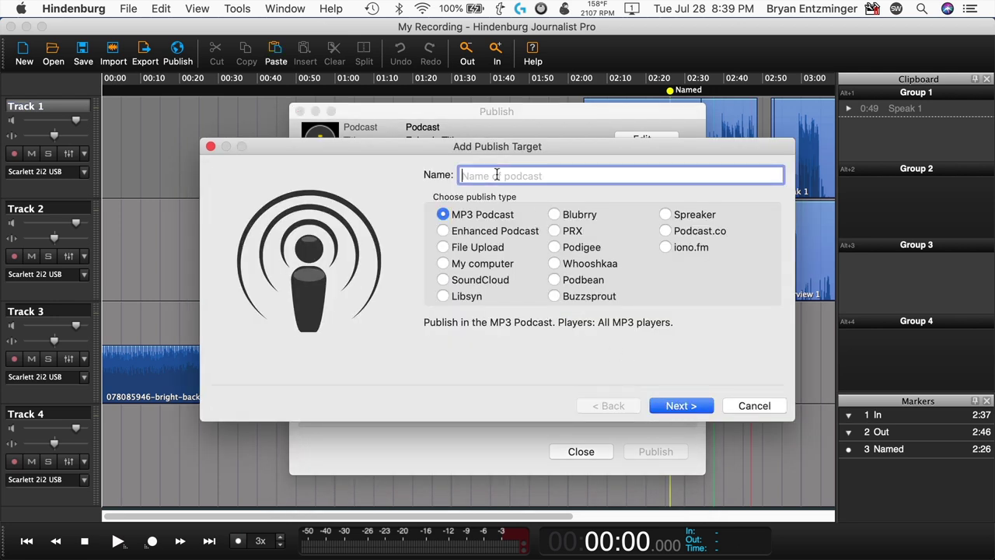
type("My Computer")
left_click(483, 264)
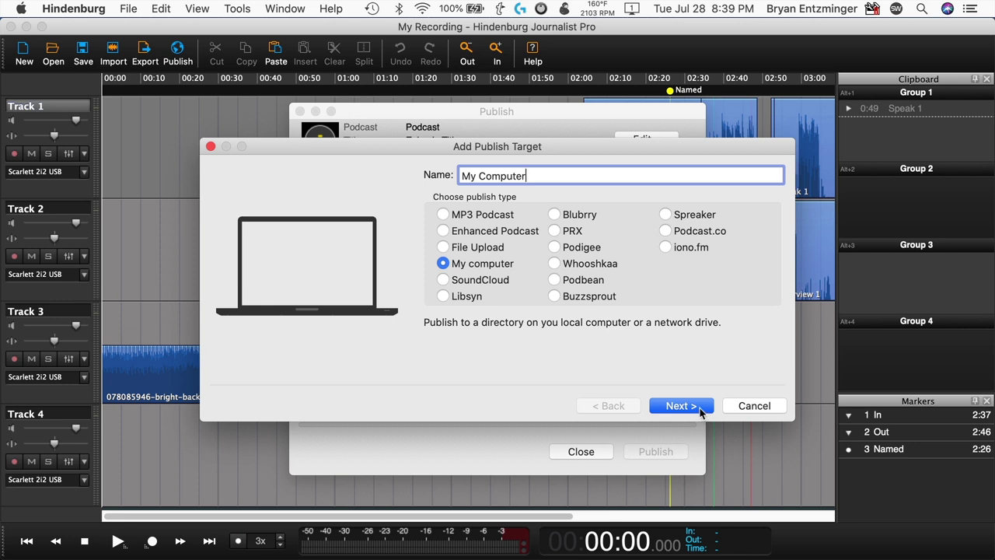
left_click(702, 412)
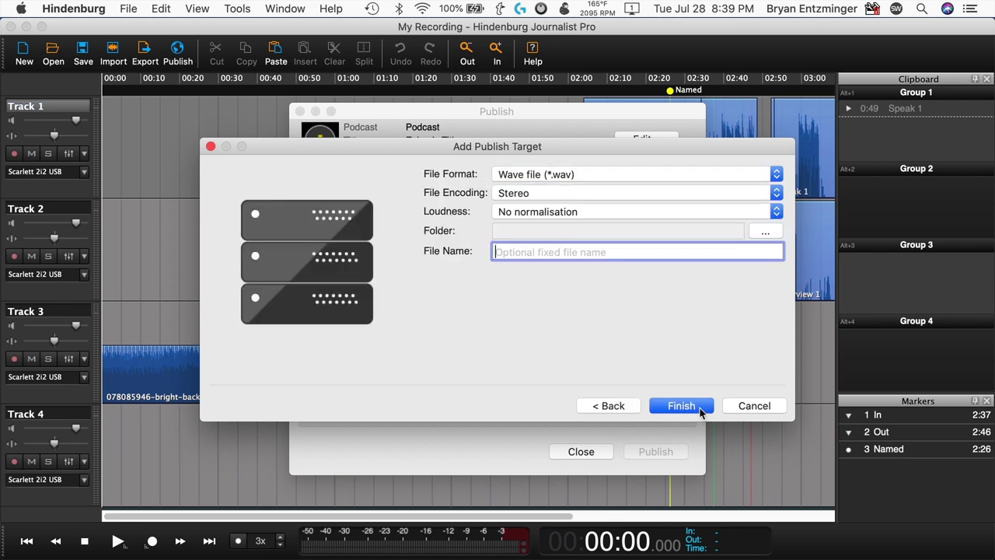
- Set the My Computer target's export to MP3, Med encoding, -16 LUFS loudness
left_click(620, 177)
left_click(619, 194)
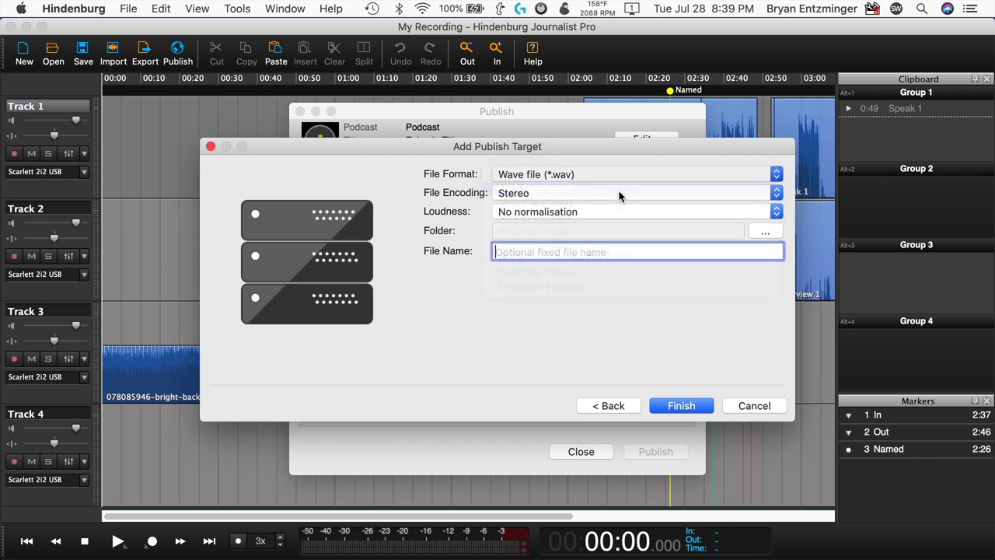
left_click(619, 194)
left_click(618, 196)
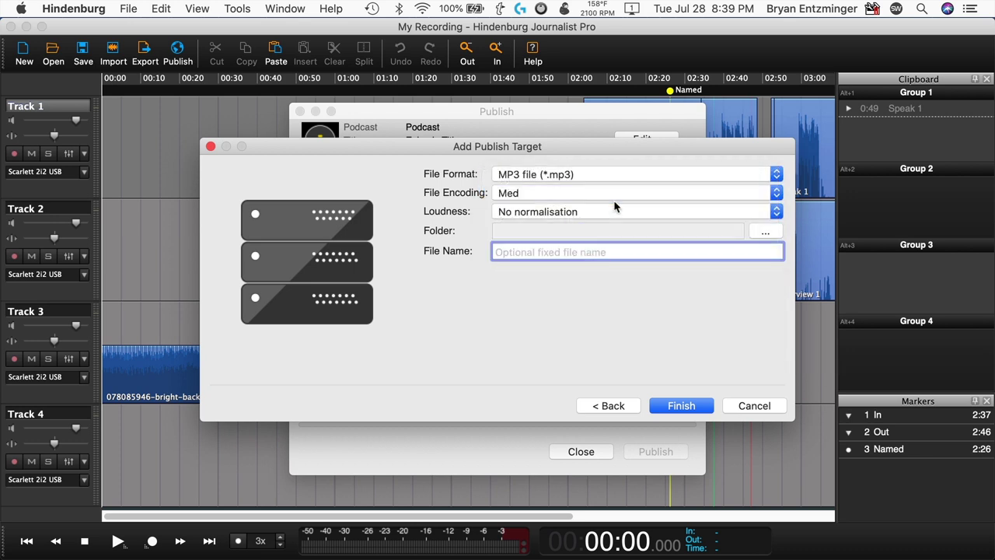
left_click(612, 212)
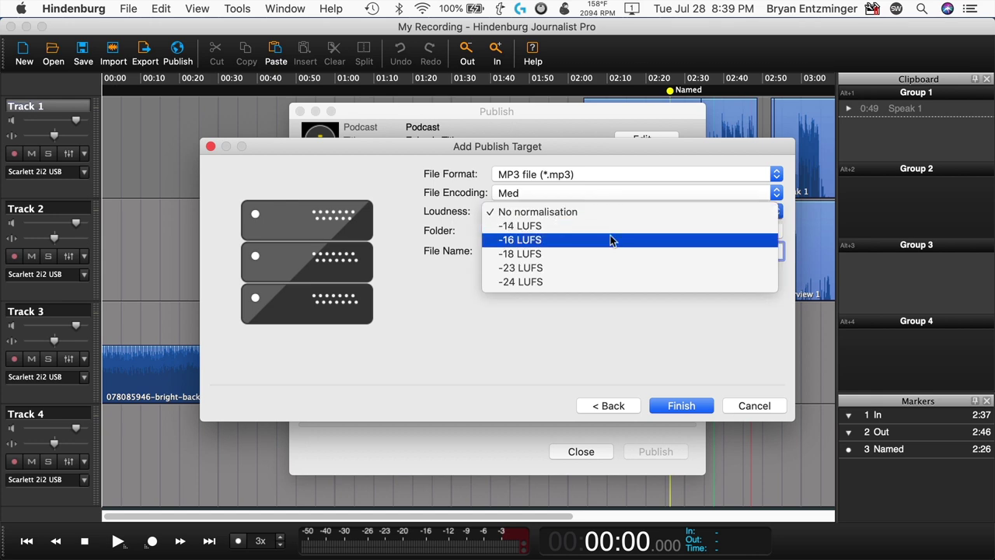
left_click(611, 240)
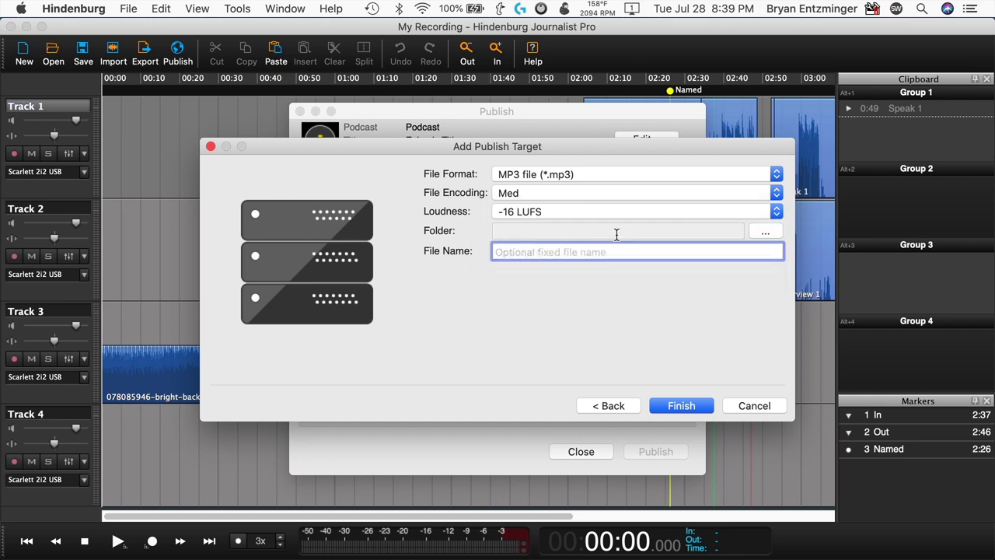
- Choose the Publishing Folder as the save destination and finish the target
left_click(765, 231)
left_click_drag(734, 226, 683, 391)
left_click(973, 522)
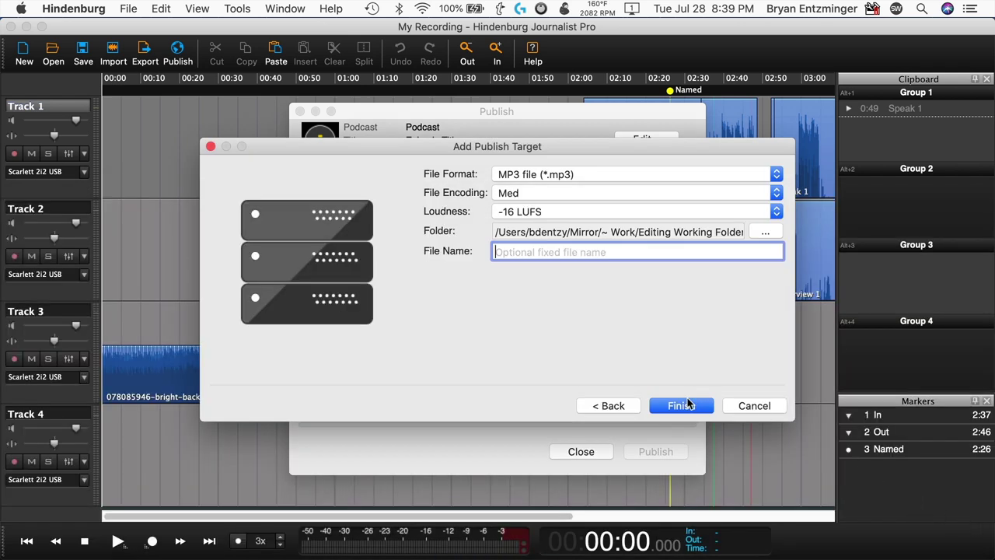
left_click(688, 402)
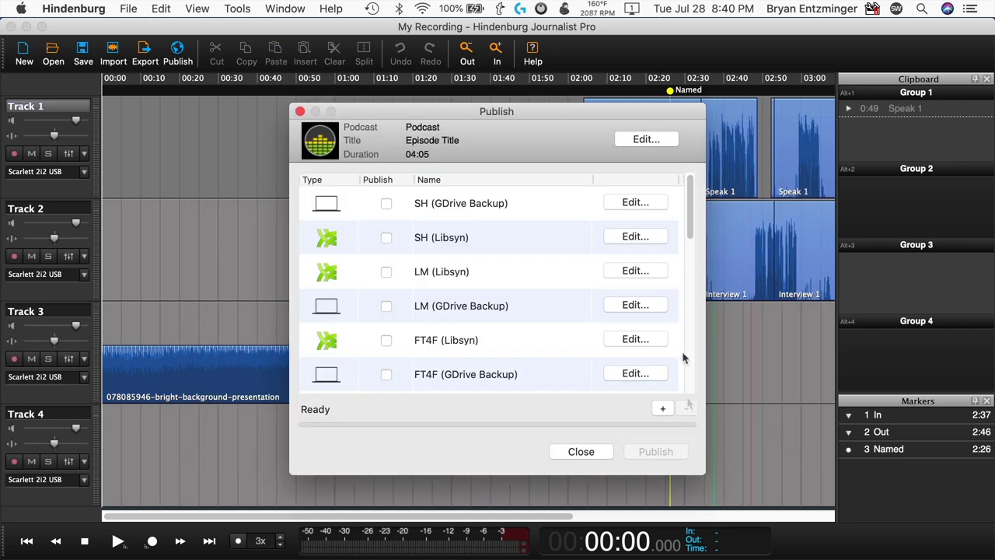
- Scroll the publish targets list to confirm My Computer appears alongside My Libsyn
left_click_drag(692, 222, 696, 391)
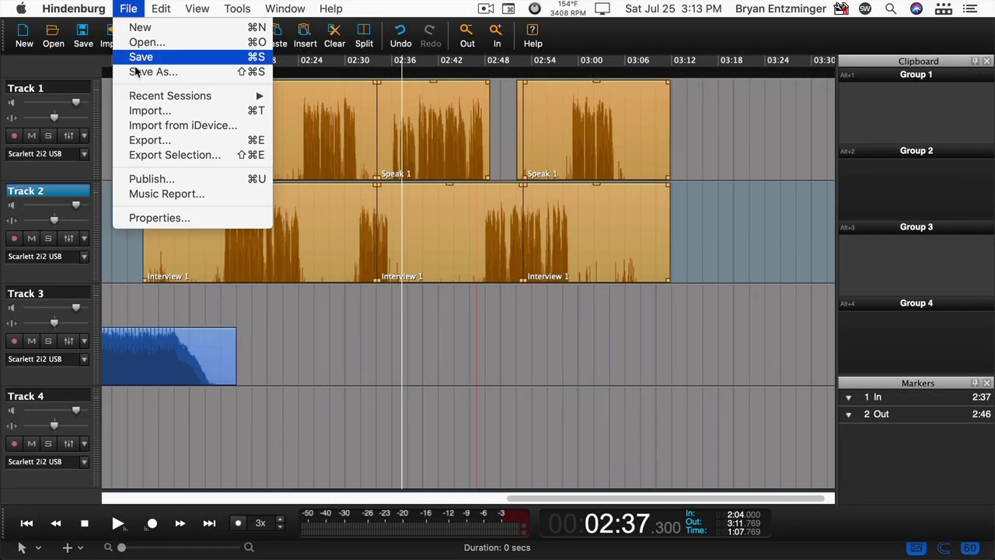
- Open the episode's metadata editor from Publish and switch it to the Podcast category
left_click(162, 218)
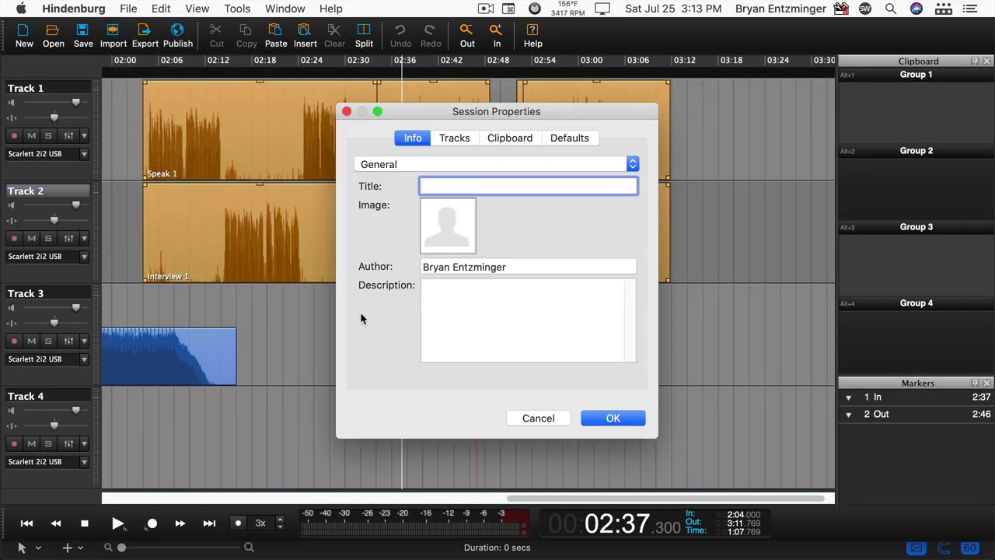
left_click(556, 423)
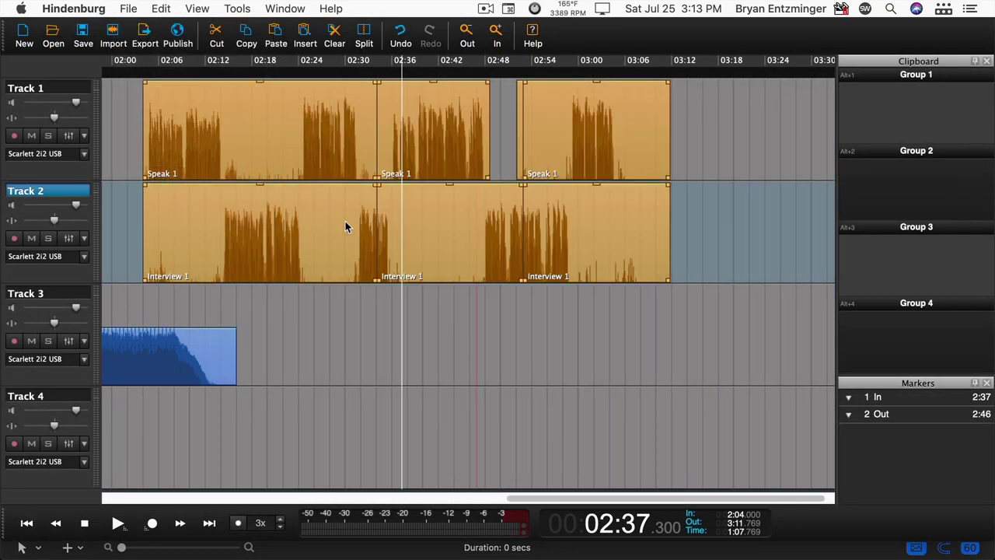
left_click(177, 35)
left_click(672, 125)
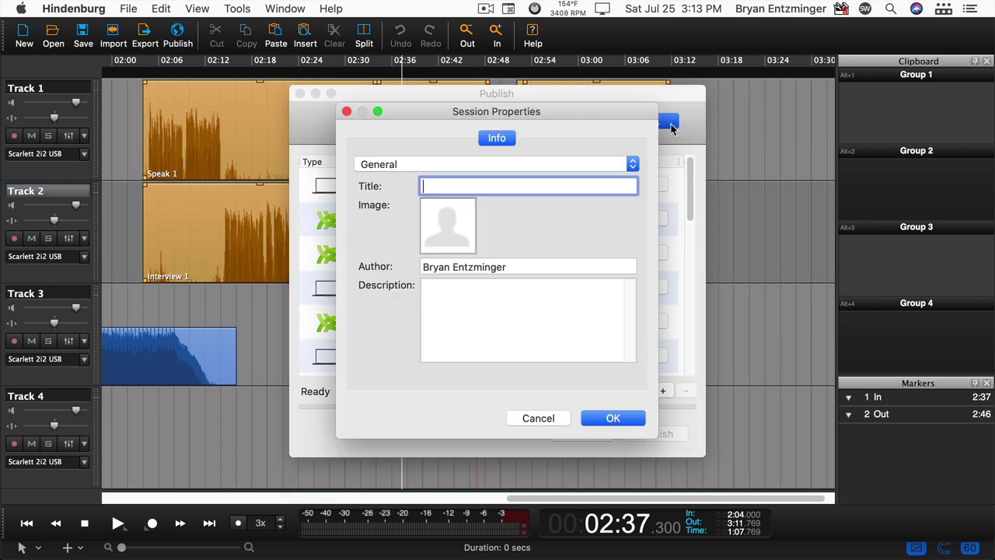
left_click(462, 165)
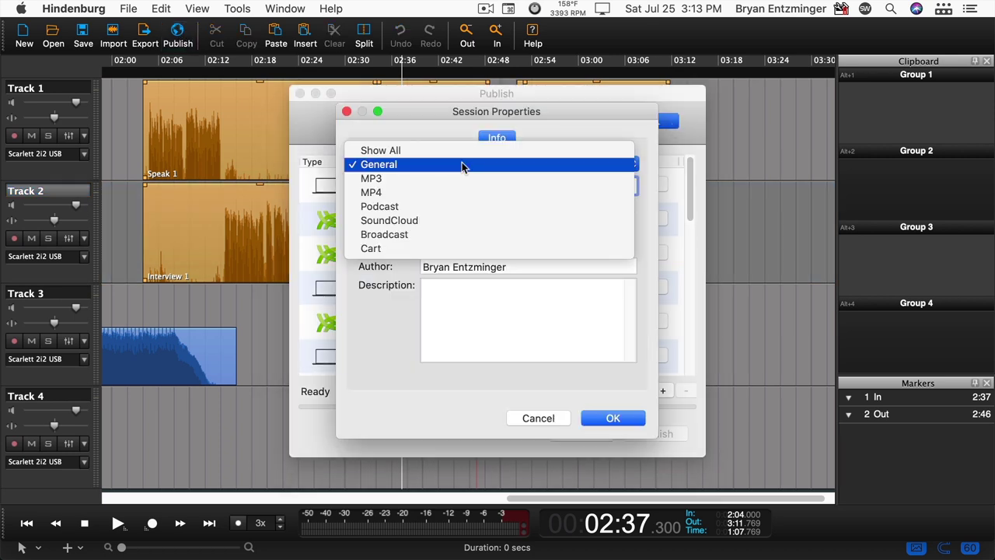
left_click(462, 207)
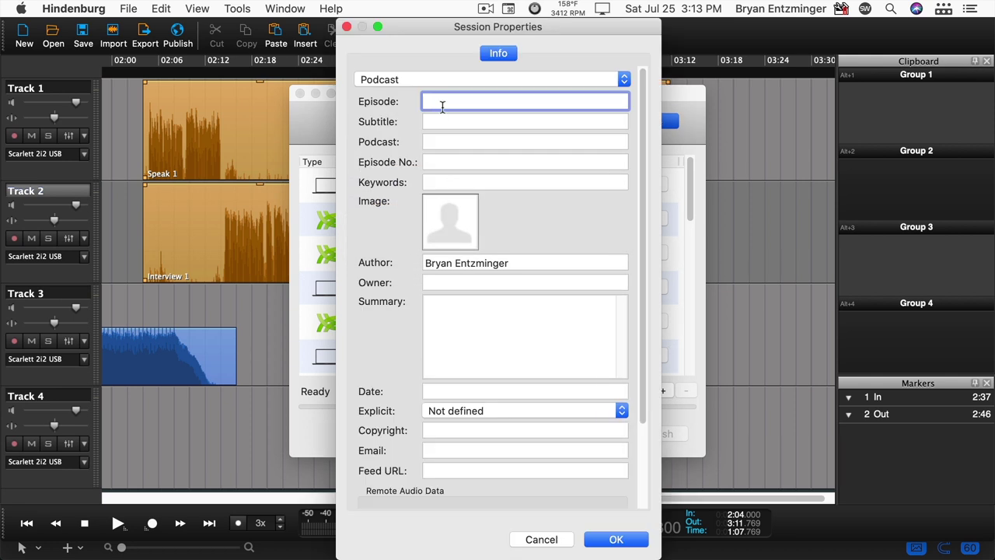
- Fill in episode title 'Episode Title', subtitle, podcast name and episode number 1
type("Episode")
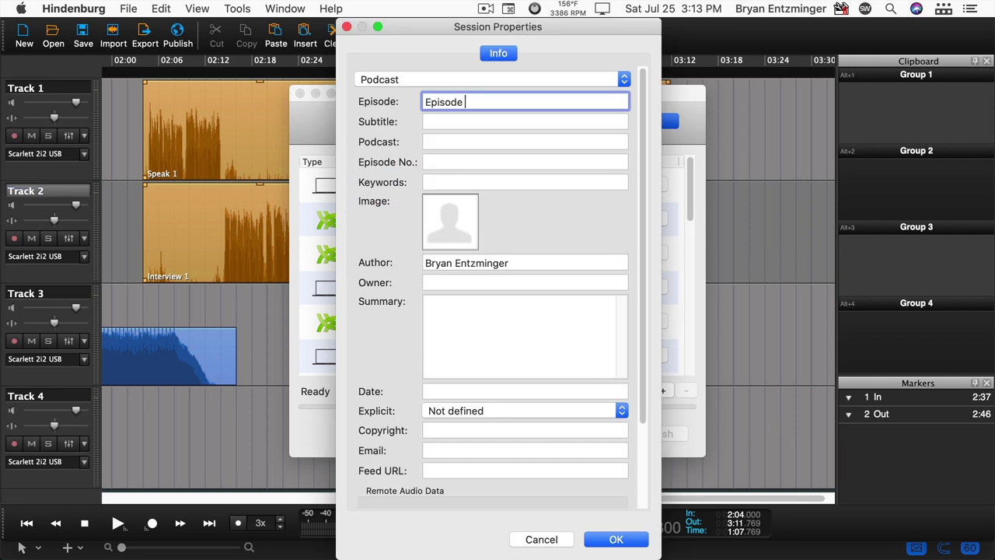
type(" Title")
key("Tab")
type("Su")
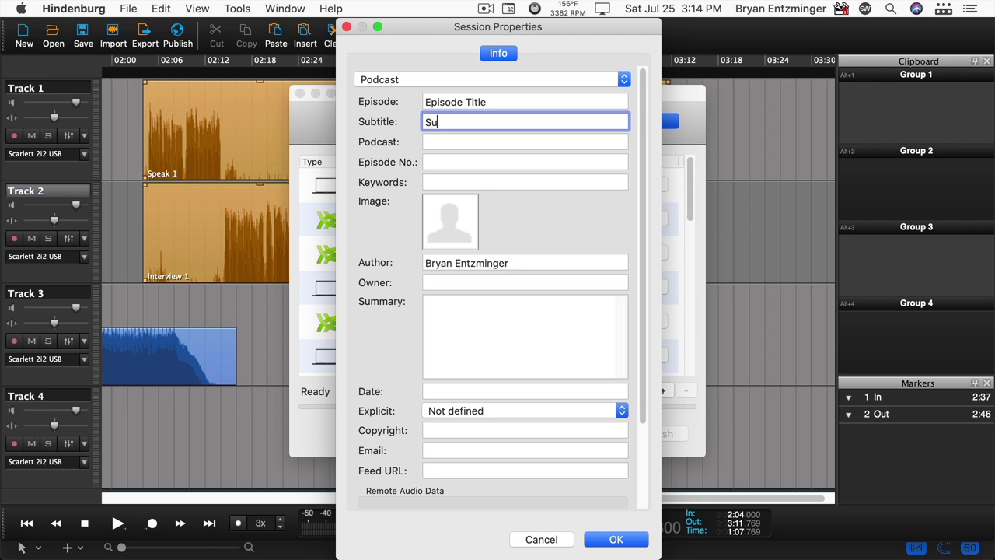
key("Tab")
type("Pod")
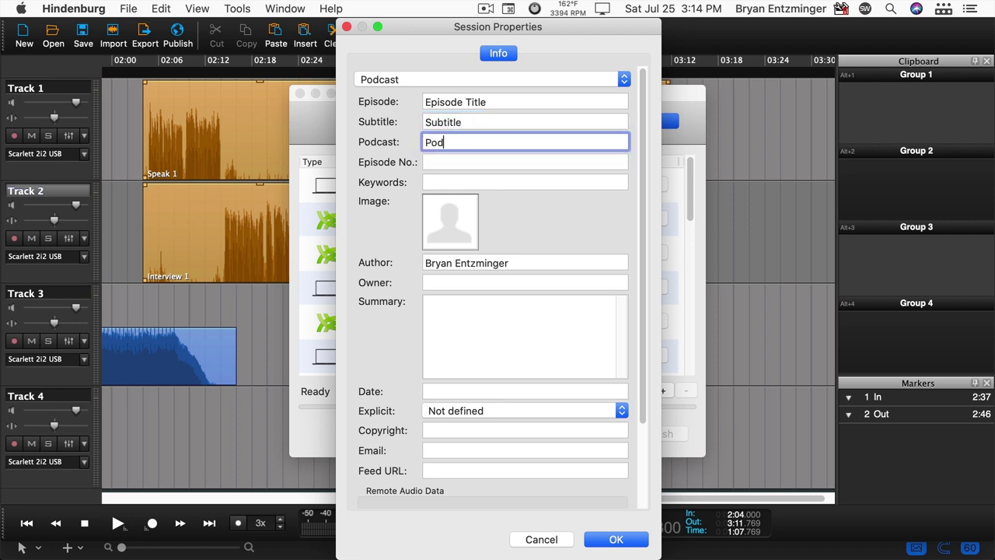
key("Tab")
type("1")
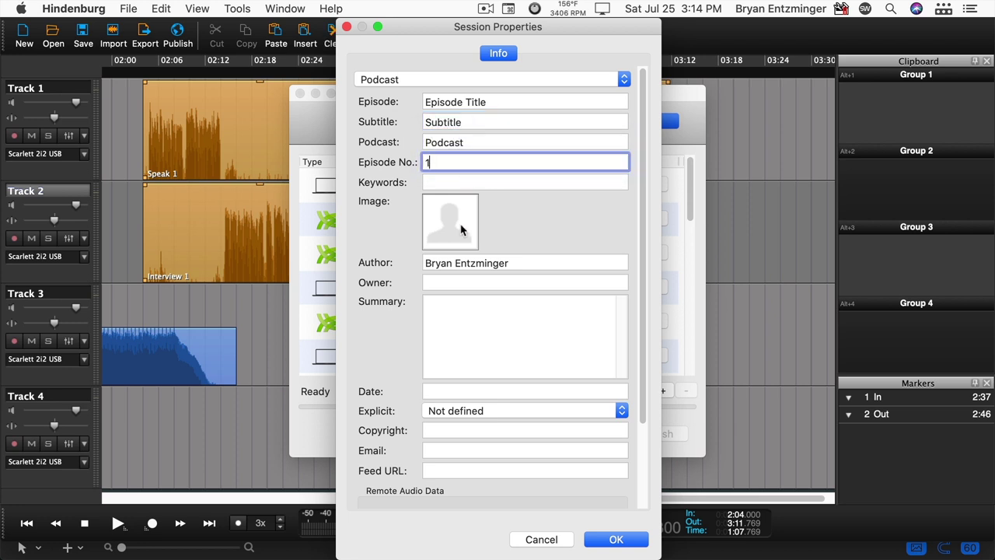
- Add 'top tier square no name.png' artwork, date 2020-07-29, Clean rating, and save the metadata
left_click(461, 229)
left_click(229, 214)
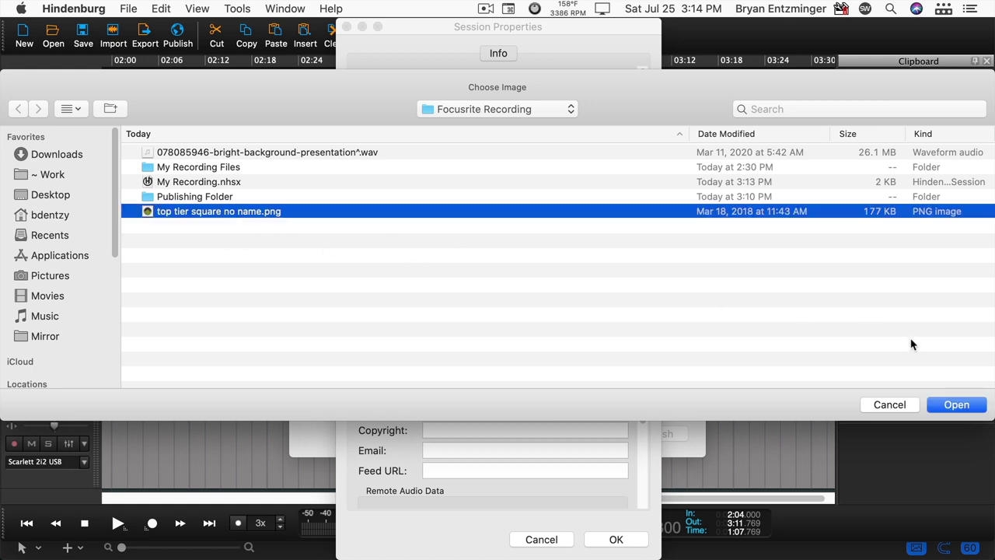
left_click(958, 406)
left_click(486, 392)
left_click(494, 410)
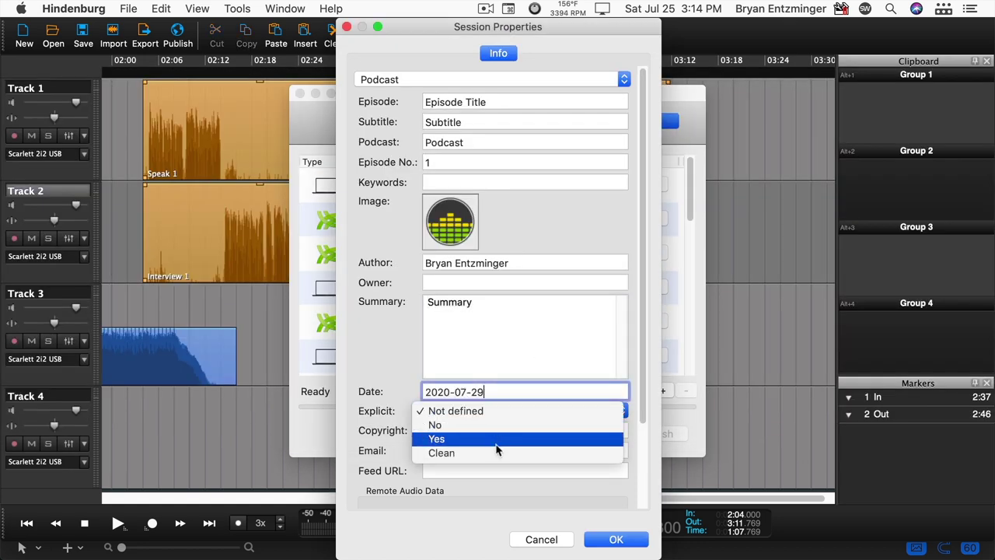
left_click(497, 454)
left_click(602, 539)
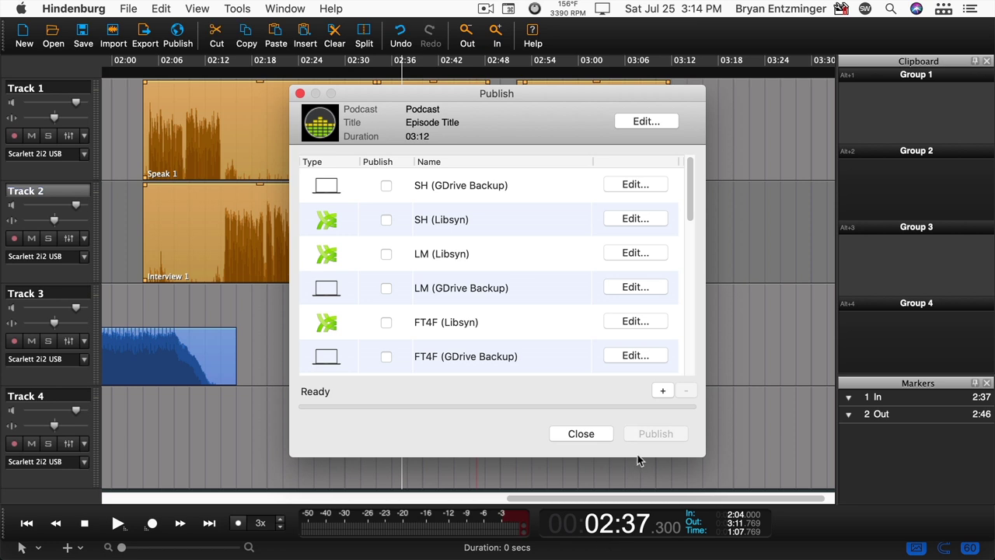
- Publish the episode to My Libsyn and My Computer, then open the Publishing Folder to check the export
left_click_drag(689, 202, 677, 360)
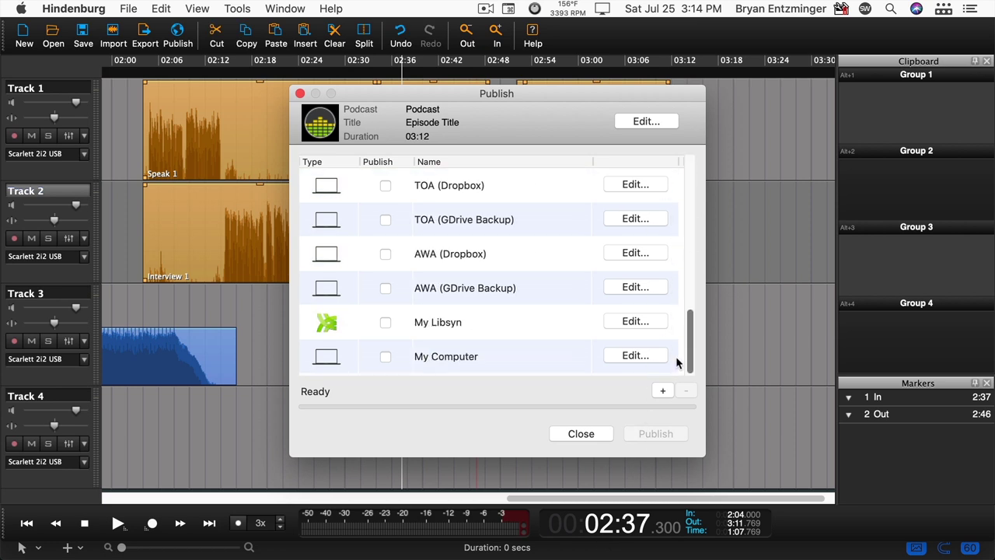
left_click(387, 324)
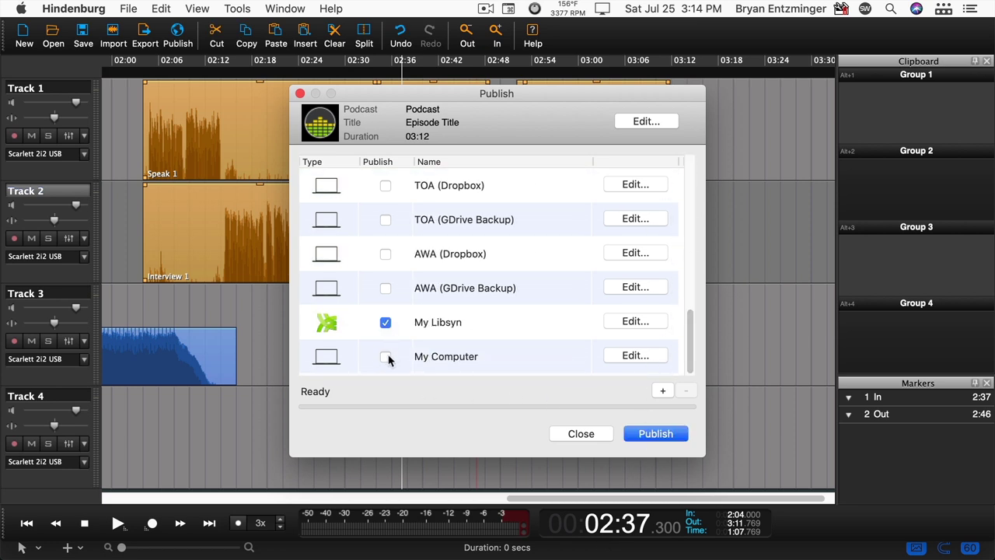
left_click(387, 357)
left_click(664, 431)
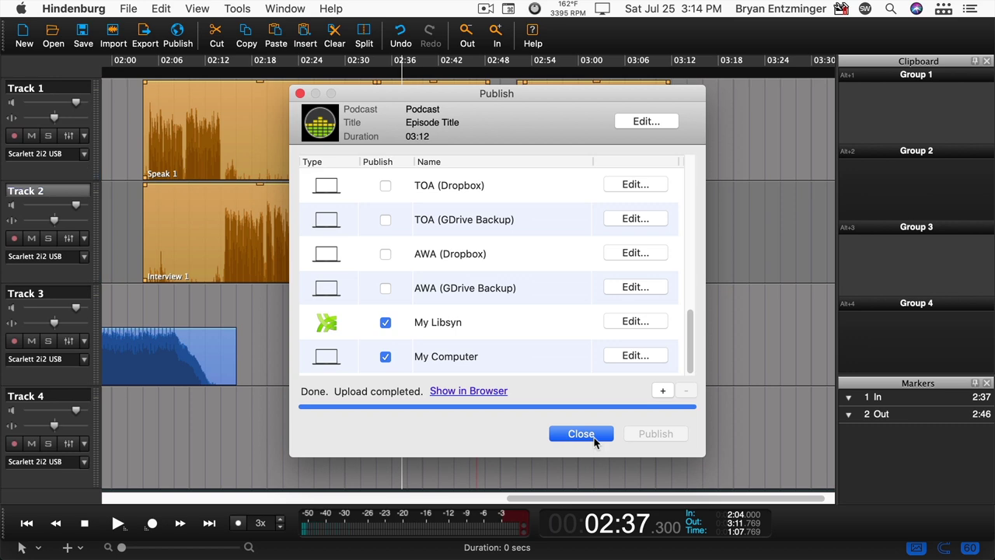
left_click(581, 434)
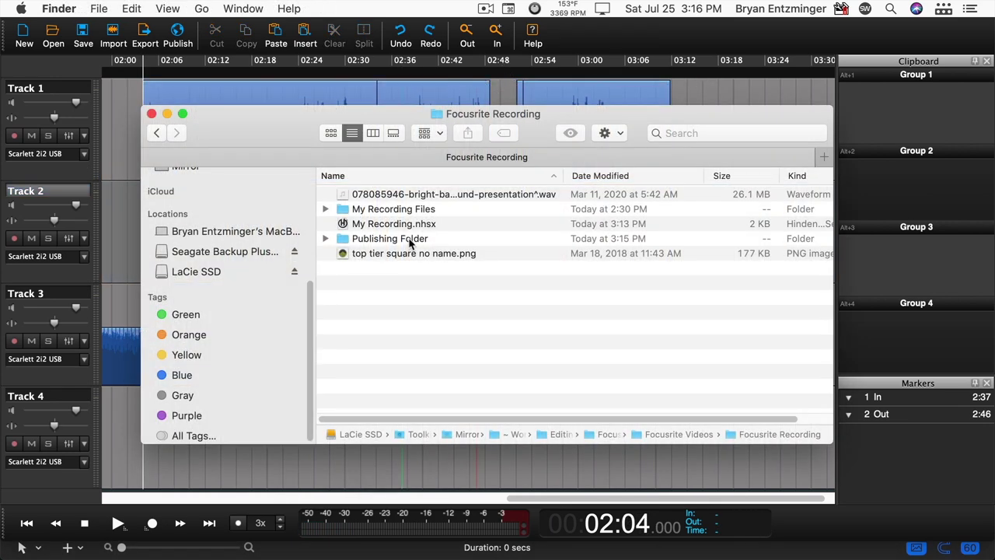
double_click(410, 241)
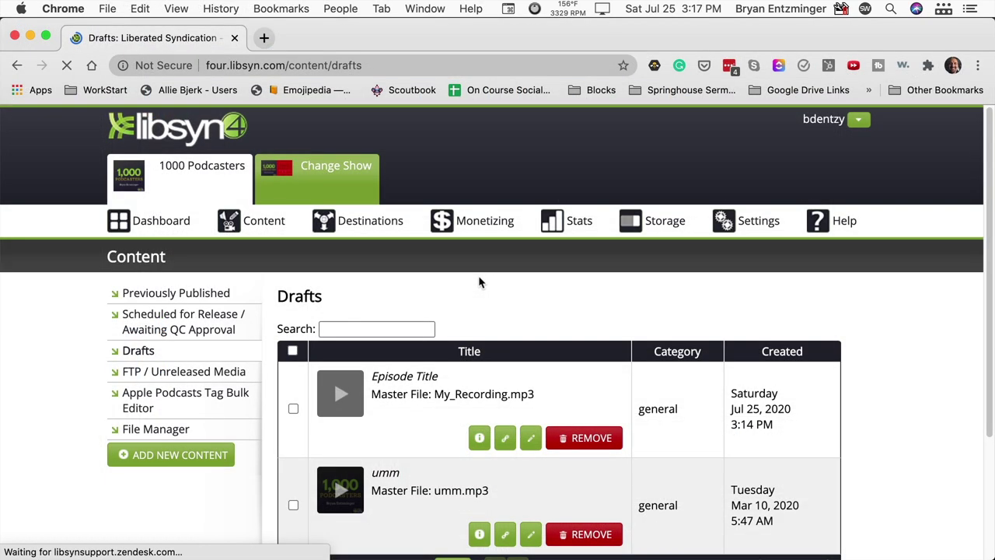
- Edit the Episode Title draft in Libsyn and view its Details tab with title, subtitle and summary
left_click(533, 440)
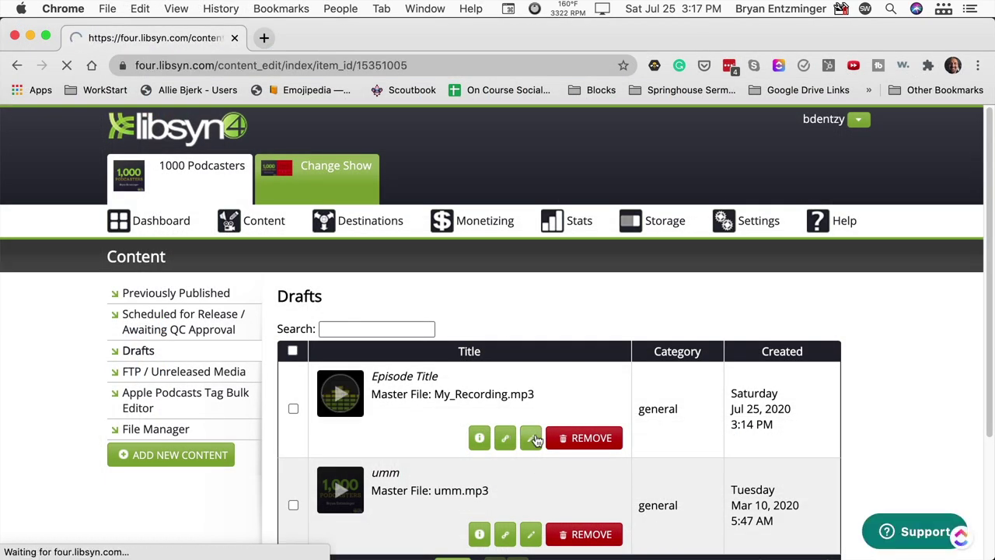
scroll(514, 381, "down", 4)
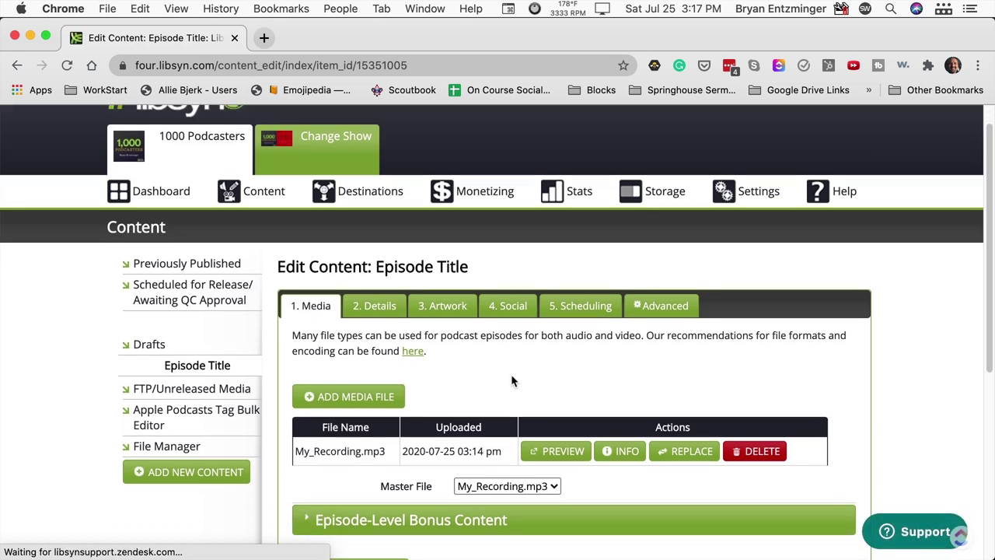
scroll(514, 381, "down", 2)
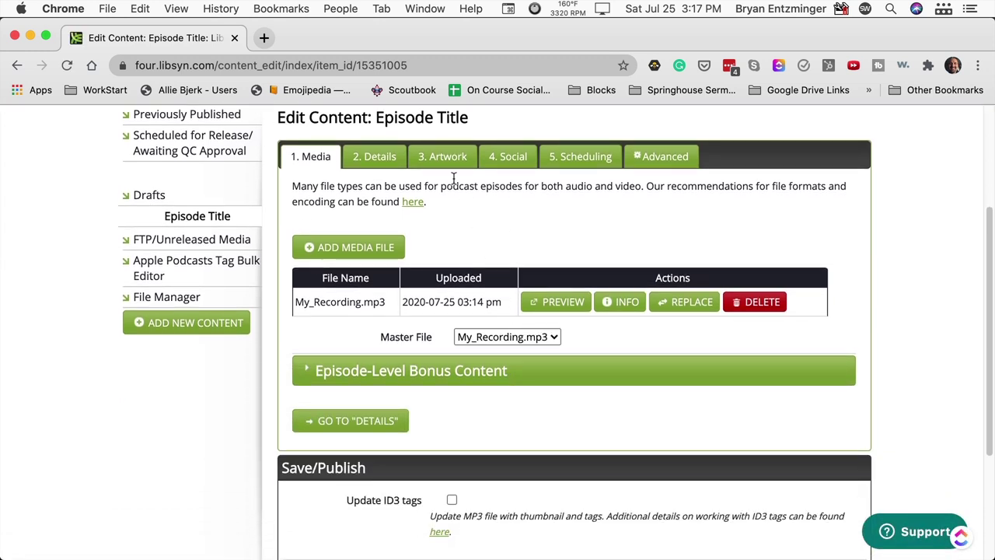
left_click(374, 158)
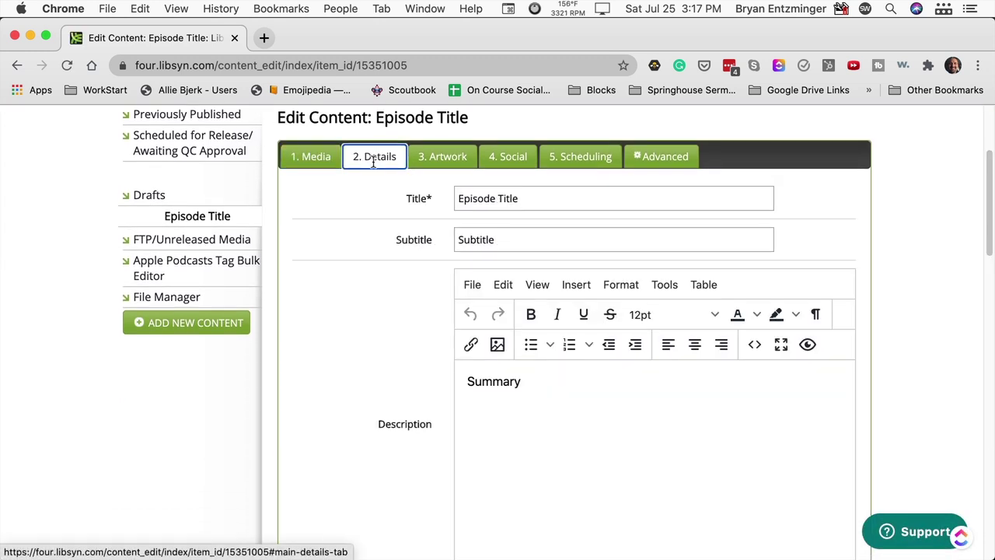